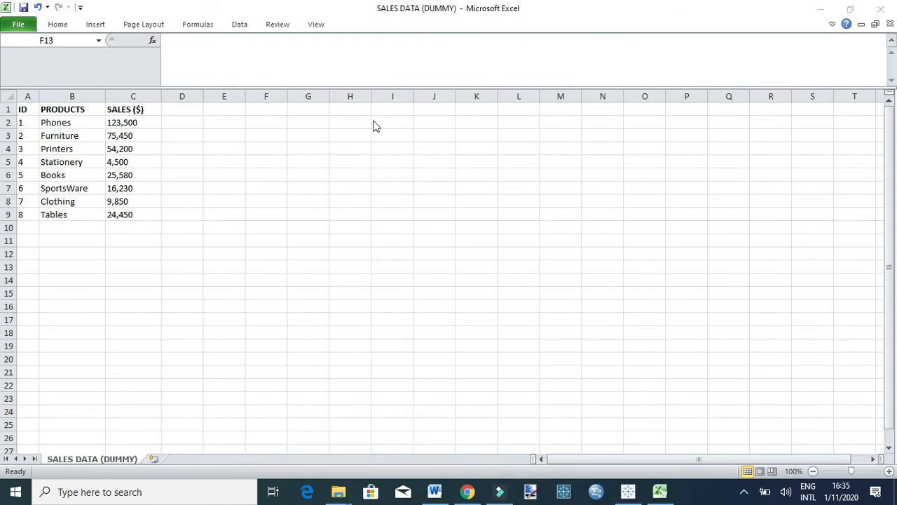
# Switch to Tableau and connect to the SALES DATA (DUMMY) file on the Desktop as a data source.
pyautogui.click(626, 492)
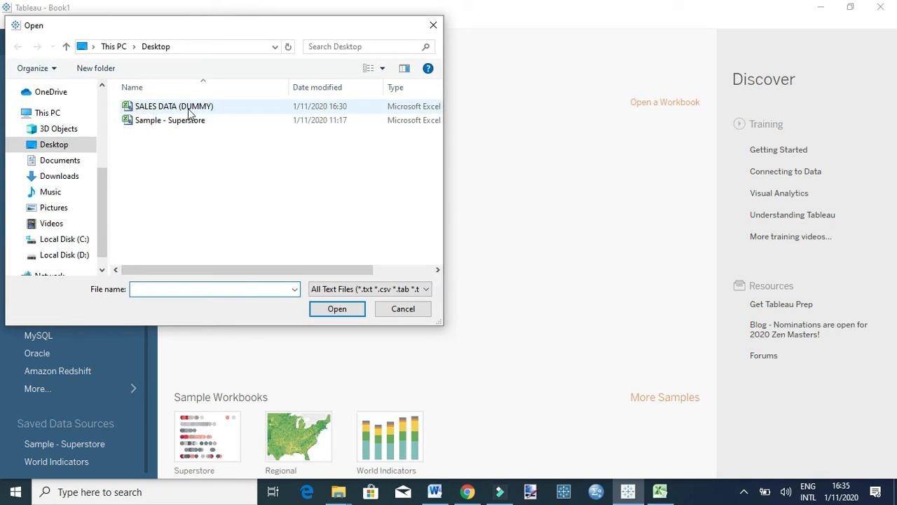
pyautogui.click(191, 109)
pyautogui.click(334, 311)
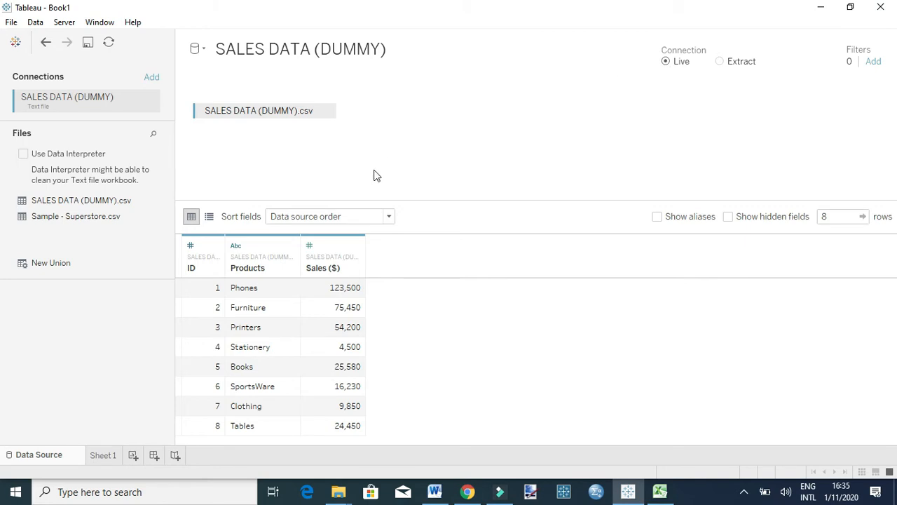
# Build a bar chart of Sales ($) by Products on Sheet 1, sorted descending with mark labels shown.
pyautogui.click(103, 455)
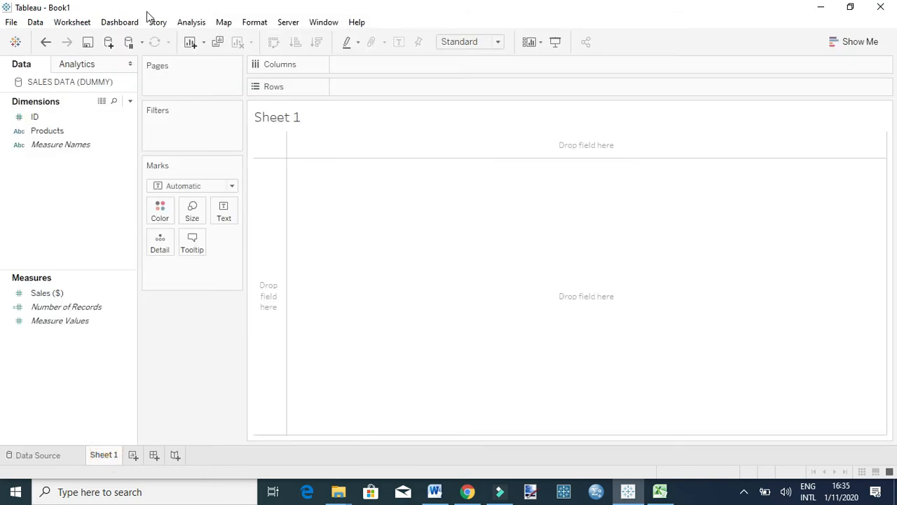
pyautogui.moveTo(36, 131); pyautogui.dragTo(335, 89)
pyautogui.moveTo(46, 293); pyautogui.dragTo(357, 68)
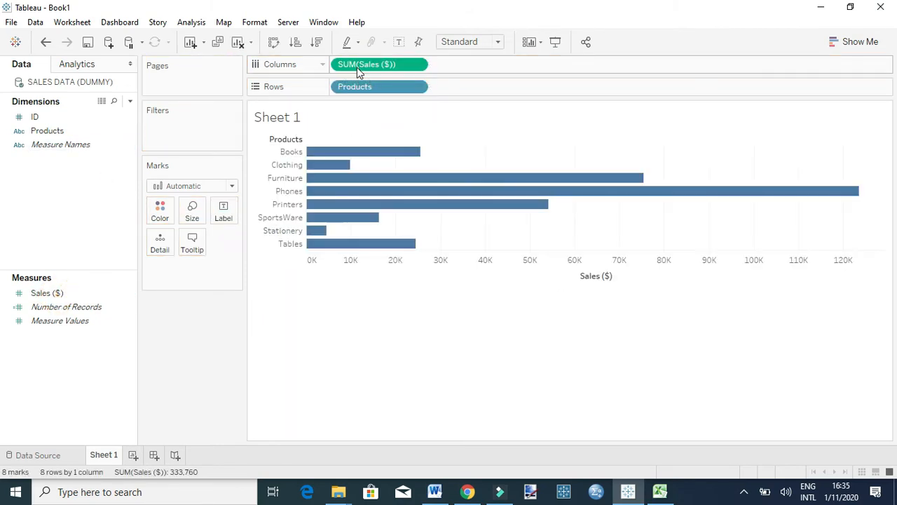
pyautogui.click(317, 43)
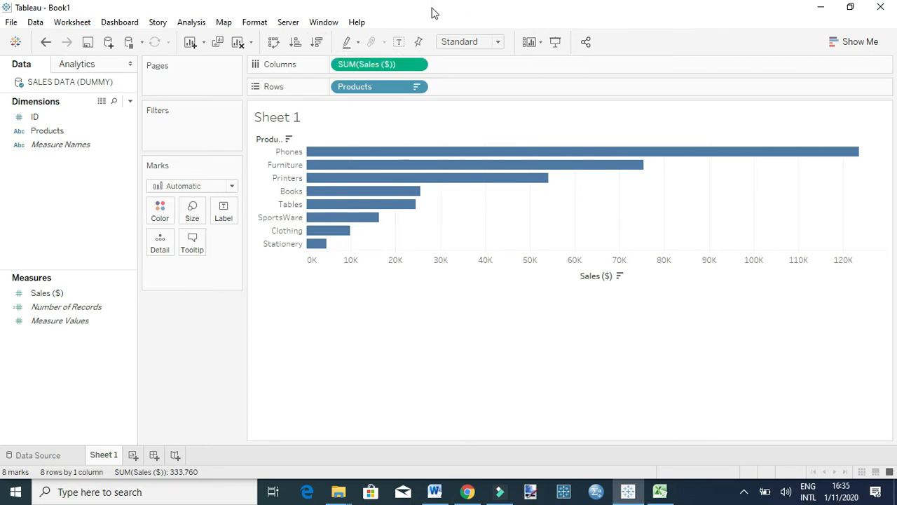
pyautogui.click(399, 42)
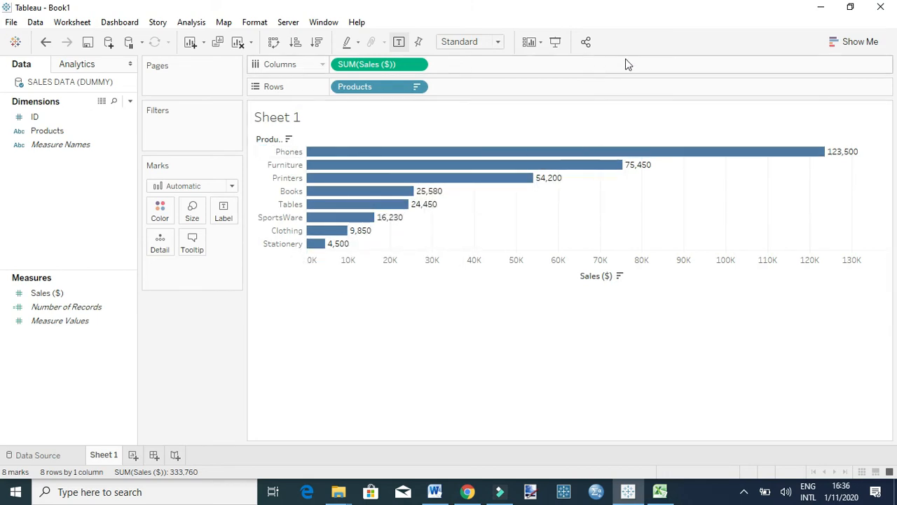
# In Excel, add row 10 with ID 9, product Chairs and sales 200,000, and save the file in CSV format.
pyautogui.click(660, 491)
pyautogui.click(26, 227)
pyautogui.write('9')
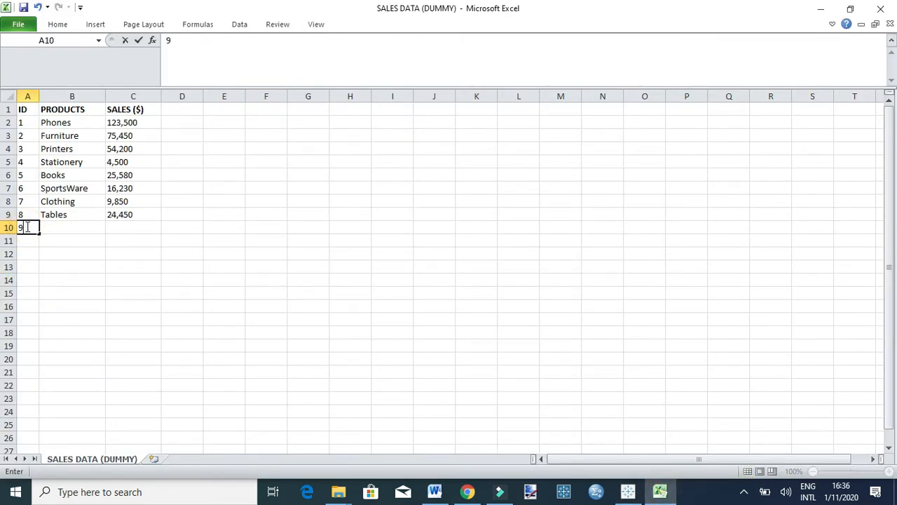
pyautogui.press('Tab')
pyautogui.write('Chairs')
pyautogui.press('Tab')
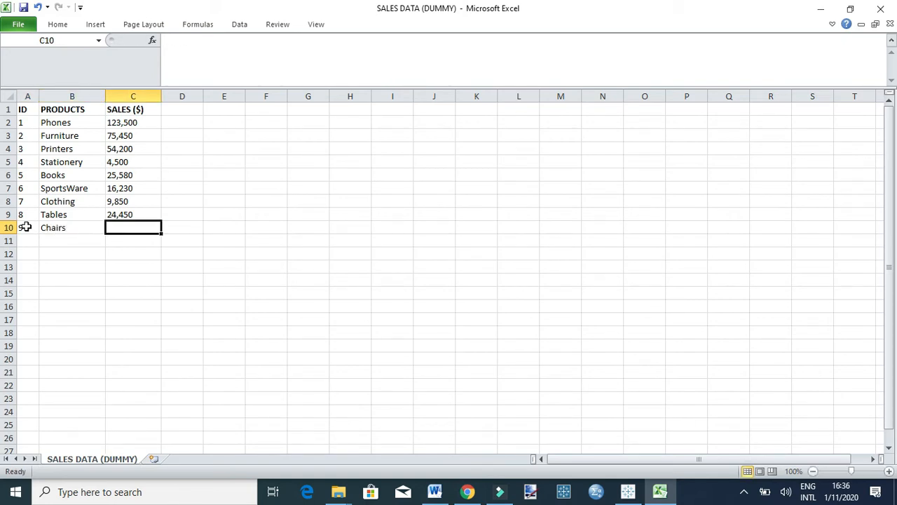
pyautogui.write('200')
pyautogui.write(',200')
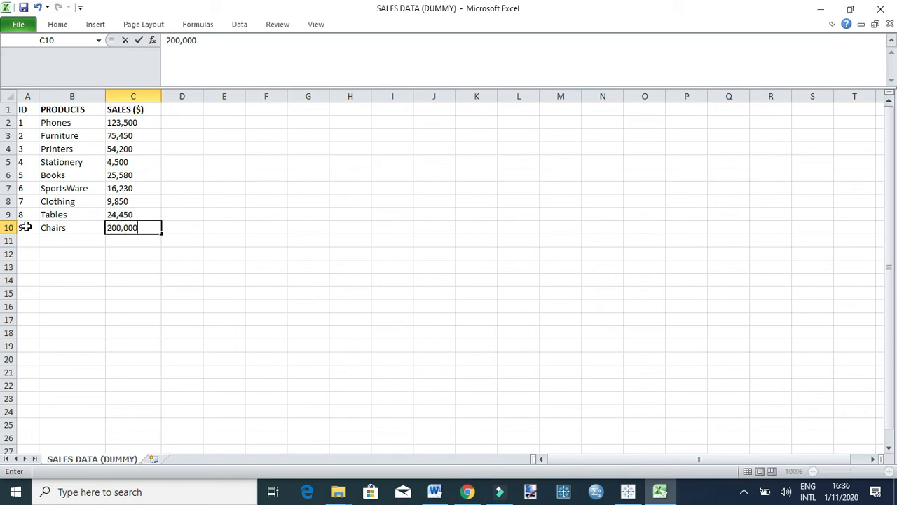
pyautogui.click(24, 9)
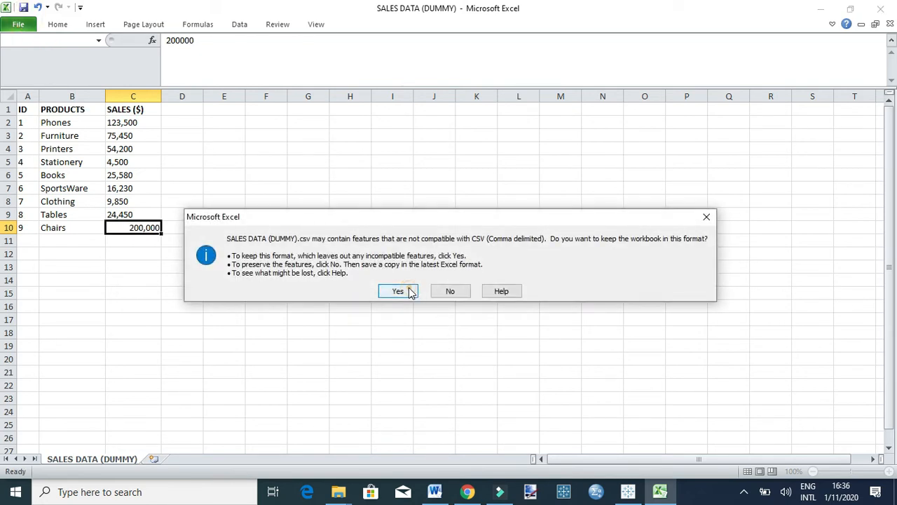
pyautogui.click(398, 291)
# Return to Tableau, refresh the SALES DATA (DUMMY) data source and check the Chairs bar on Sheet 1.
pyautogui.click(628, 492)
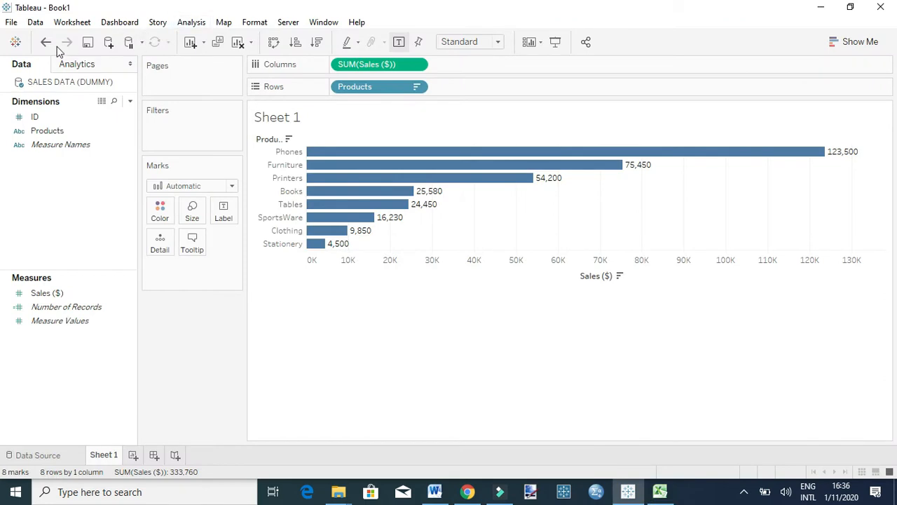
pyautogui.click(47, 83)
pyautogui.rightClick(33, 84)
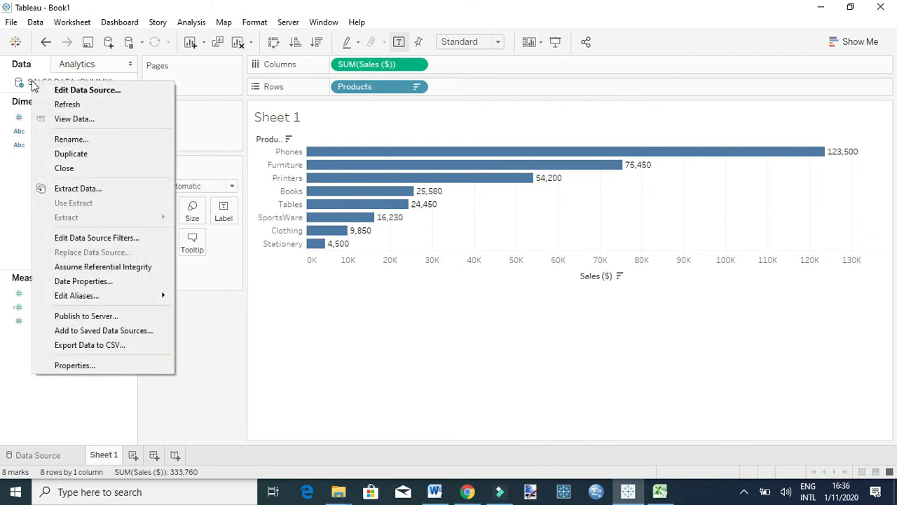
pyautogui.click(71, 105)
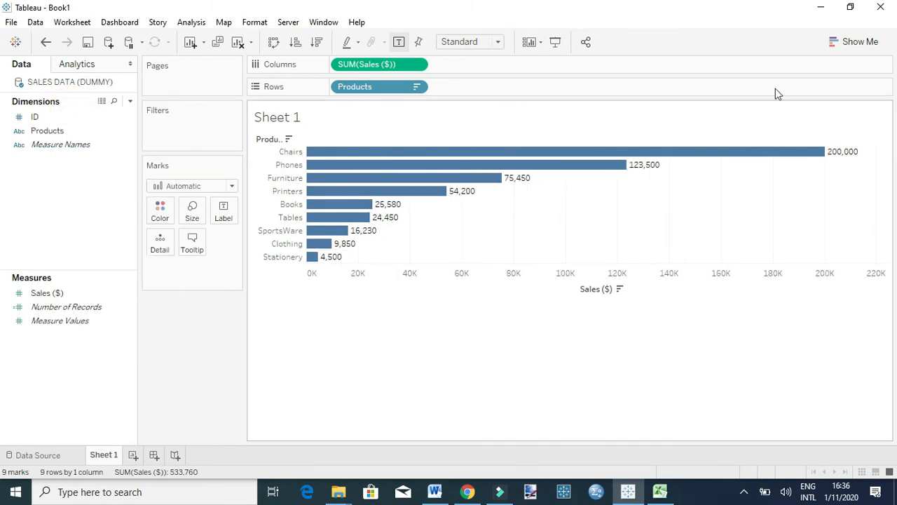
pyautogui.click(368, 155)
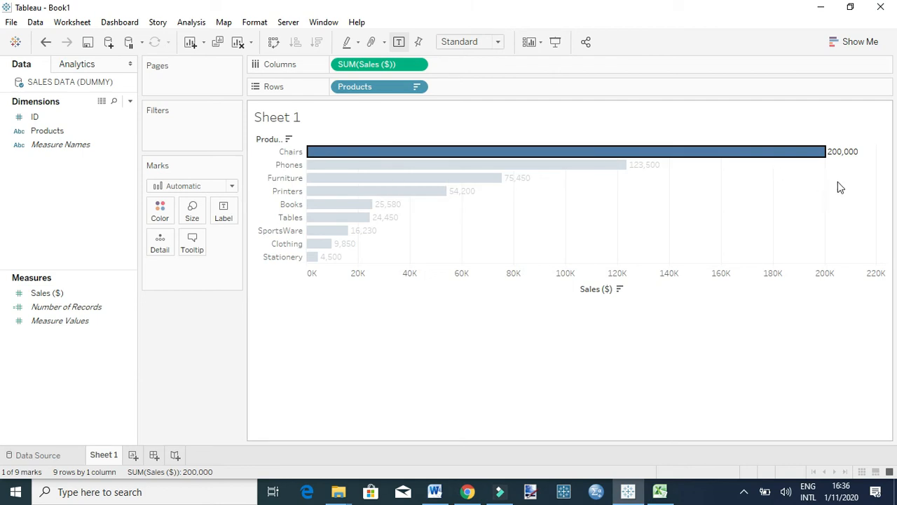
pyautogui.click(562, 155)
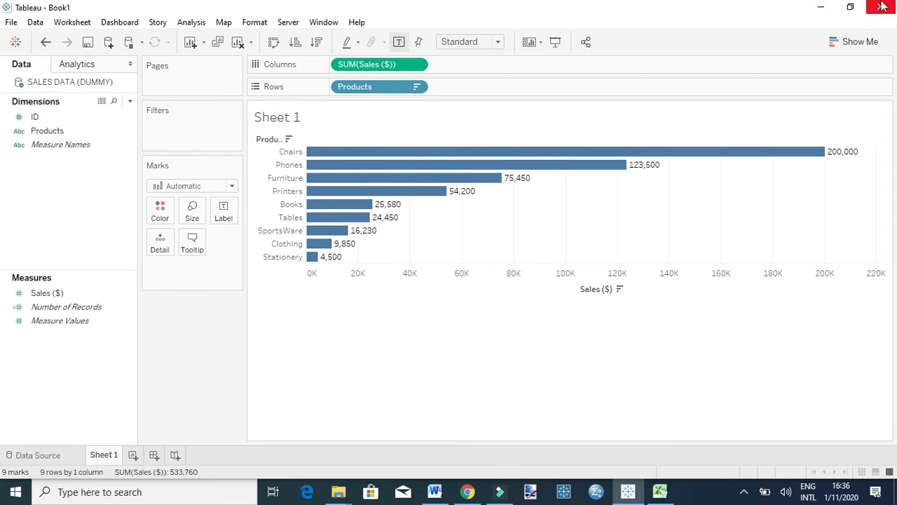
# Set the data source connection to Extract and, for a new worksheet, save the extract to the Desktop as SALES DATA (DUMMY).
pyautogui.click(48, 457)
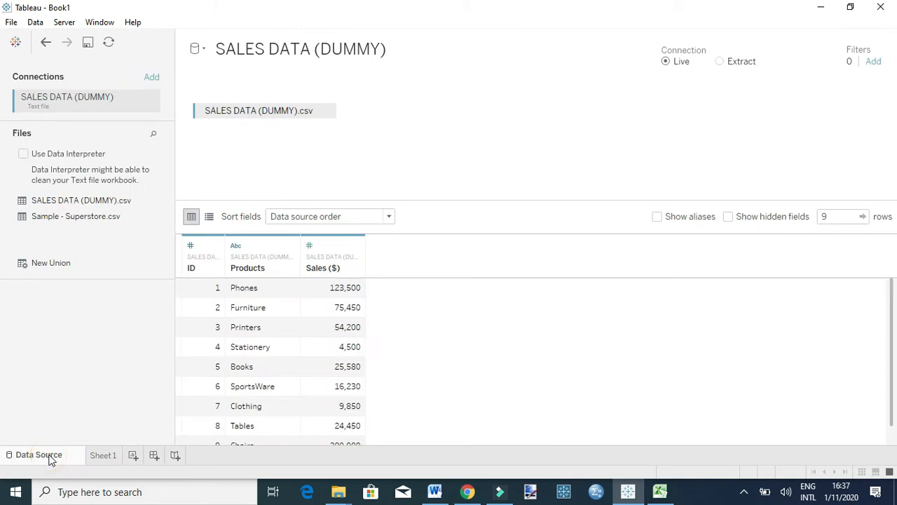
pyautogui.click(720, 62)
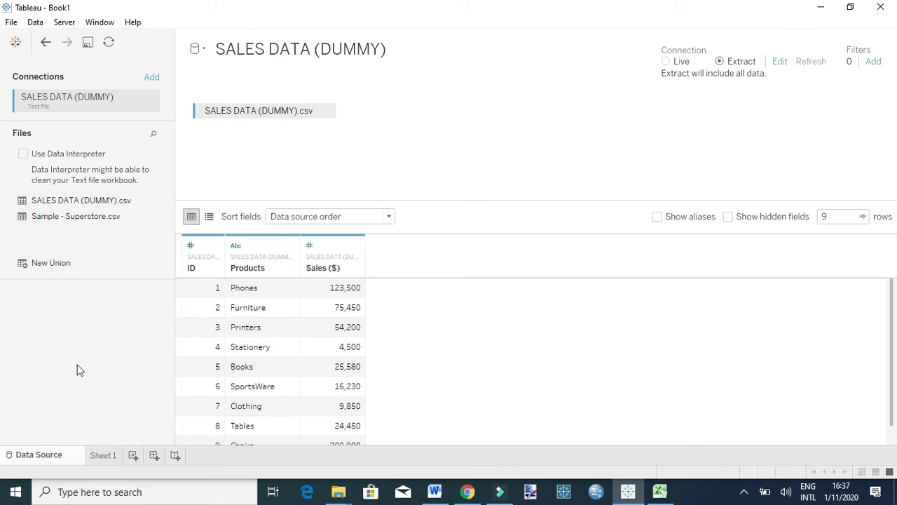
pyautogui.click(133, 456)
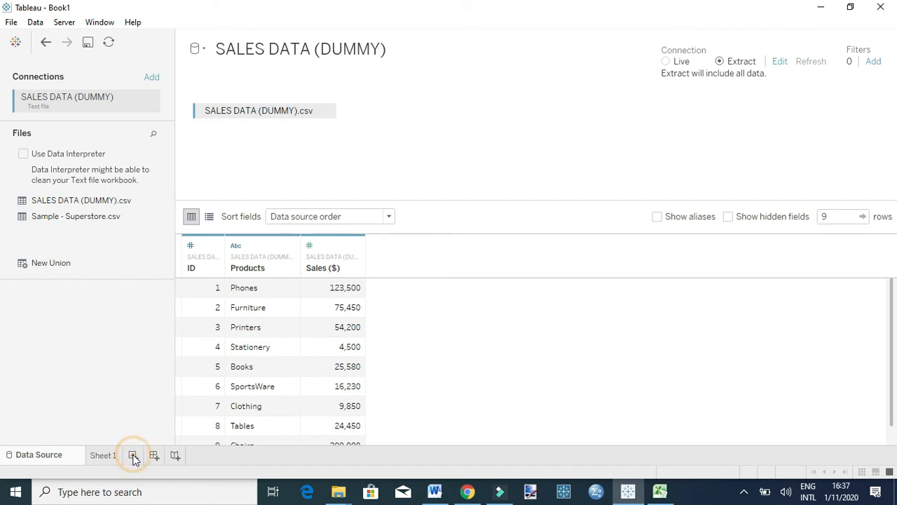
pyautogui.moveTo(180, 31); pyautogui.dragTo(451, 35)
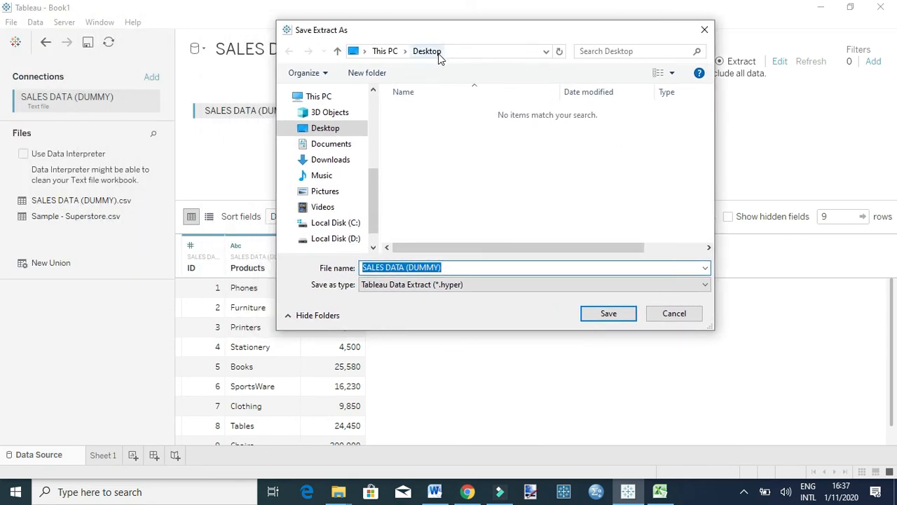
pyautogui.click(601, 316)
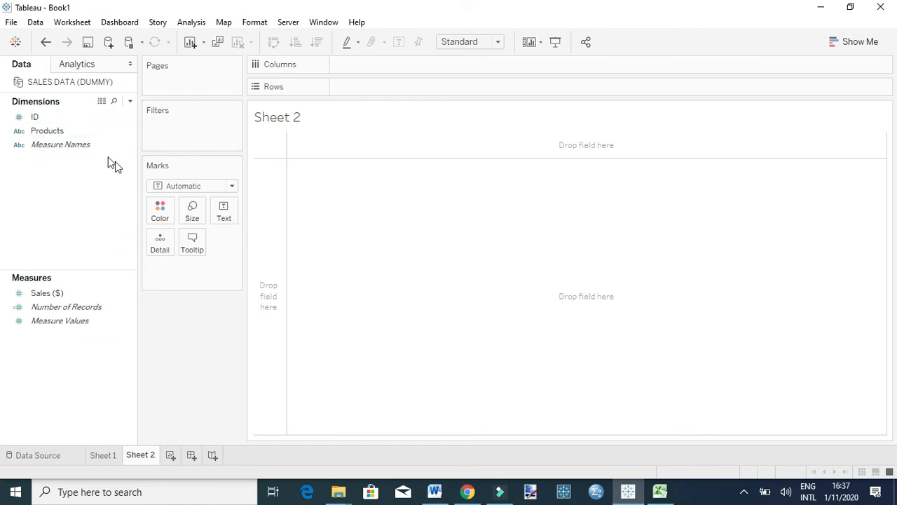
# Build a bar chart of Sales ($) by Products on Sheet 2, sorted descending with mark labels shown.
pyautogui.moveTo(51, 132); pyautogui.dragTo(396, 93)
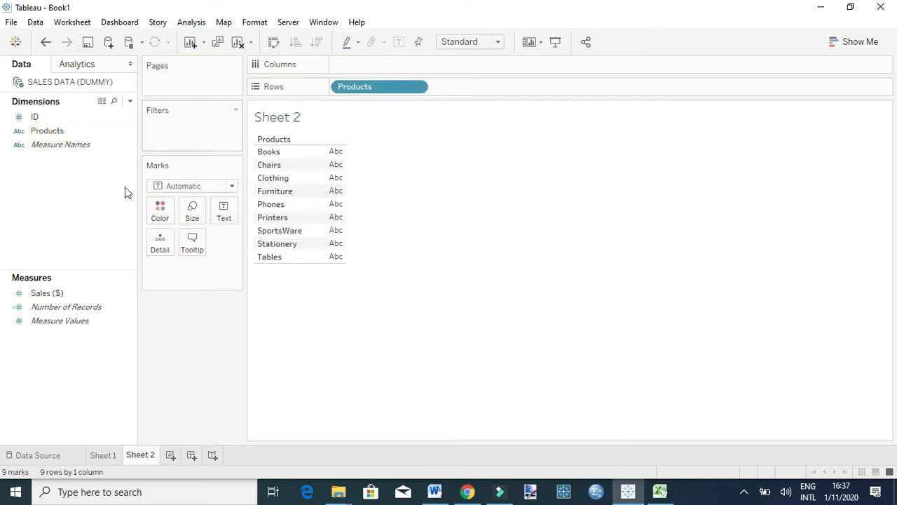
pyautogui.moveTo(74, 297)
pyautogui.mouseDown()
pyautogui.moveTo(345, 130)
pyautogui.moveTo(378, 63)
pyautogui.mouseUp()
pyautogui.click(317, 43)
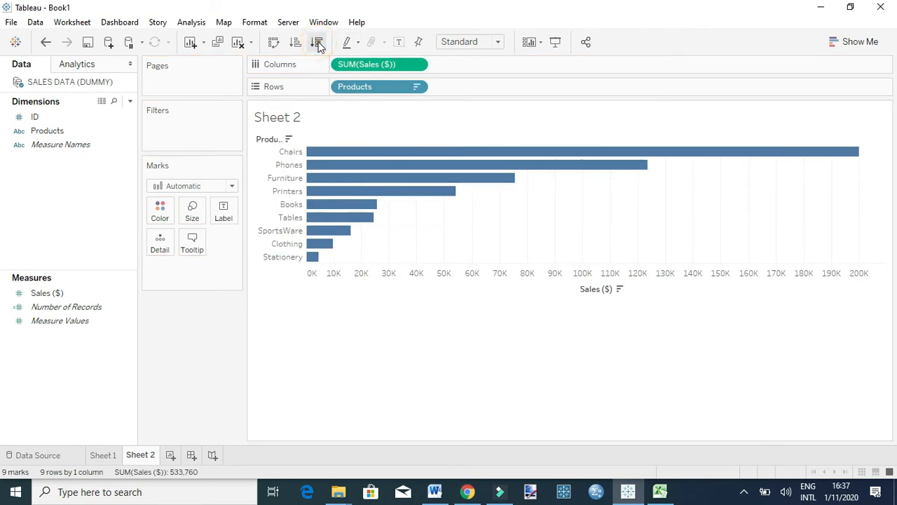
pyautogui.click(398, 43)
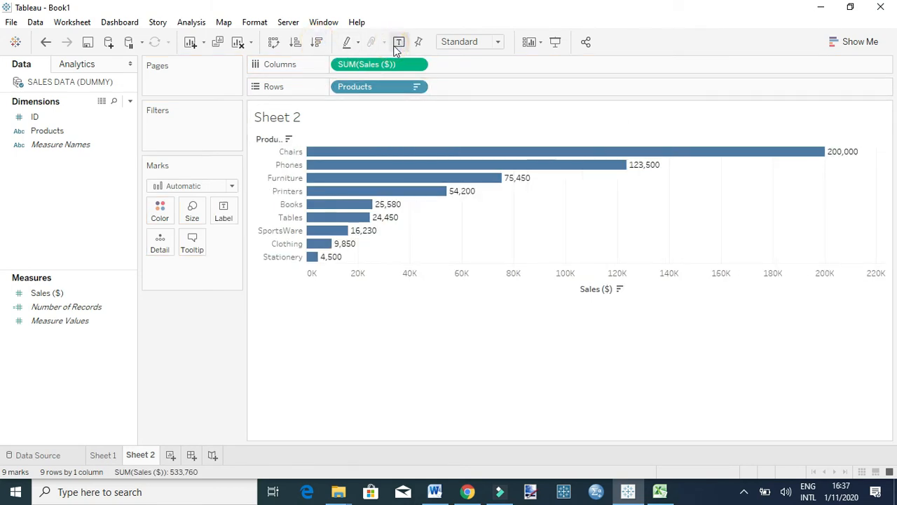
# Compare the product sales charts on Sheet 1 and Sheet 2.
pyautogui.click(105, 454)
pyautogui.click(138, 455)
pyautogui.click(106, 455)
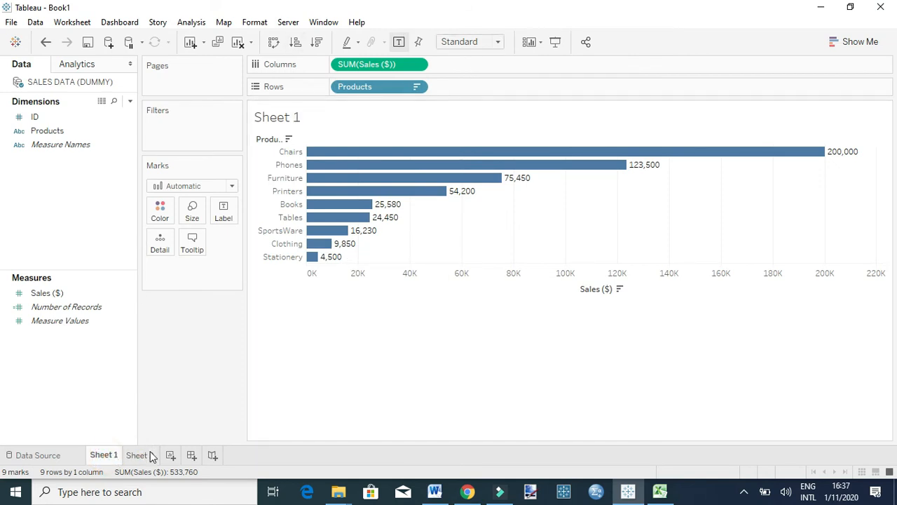
pyautogui.click(140, 455)
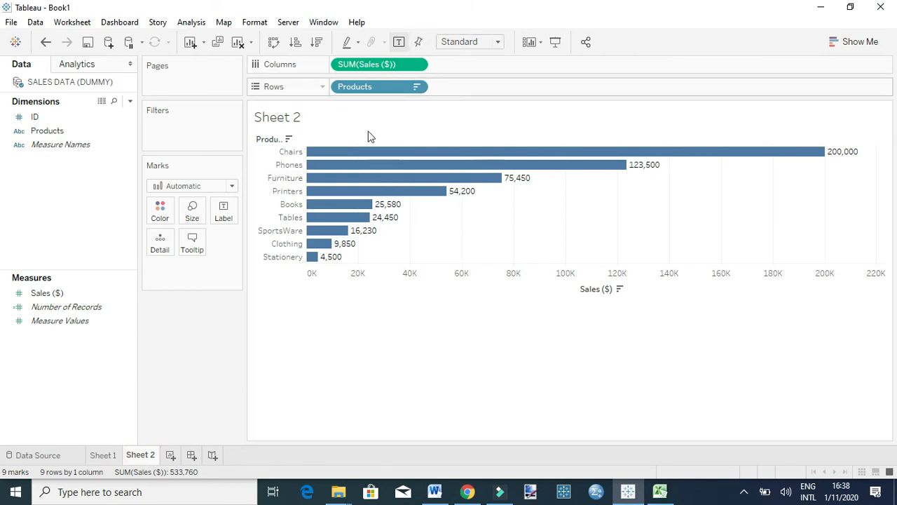
pyautogui.click(108, 456)
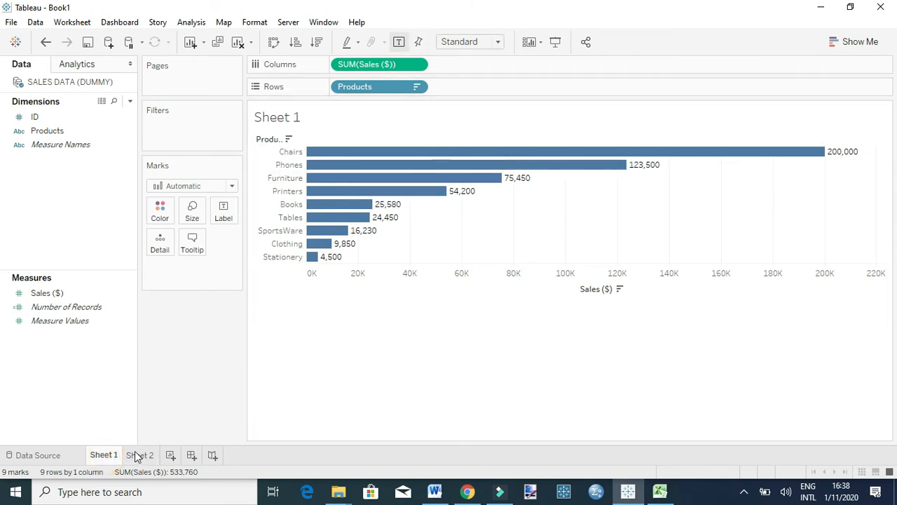
pyautogui.click(138, 456)
pyautogui.click(108, 456)
pyautogui.click(140, 455)
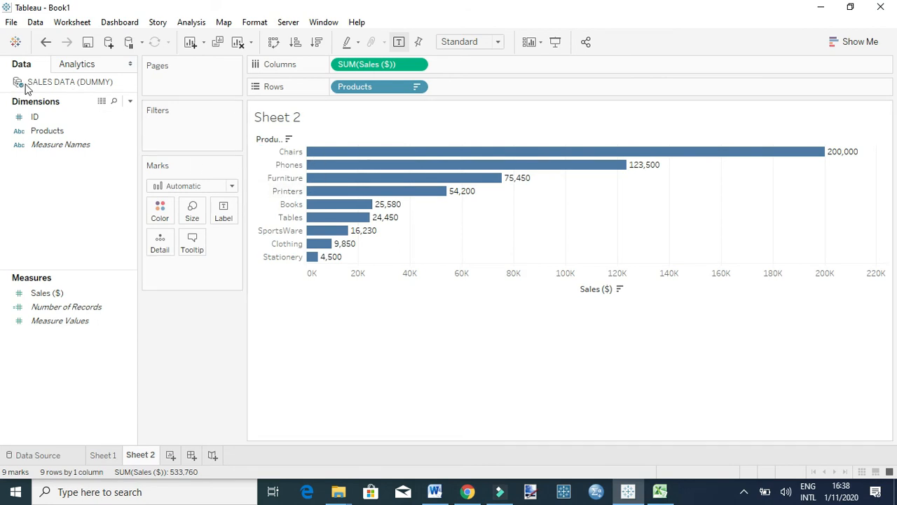
# In Excel, add row 11 with ID 10, product Electronics and sales 1,500, and save the file in CSV format.
pyautogui.click(661, 492)
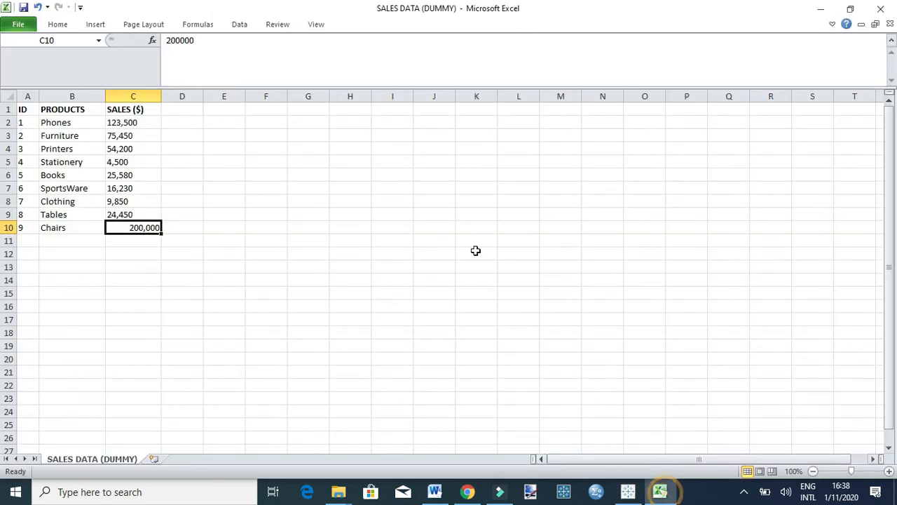
pyautogui.click(32, 243)
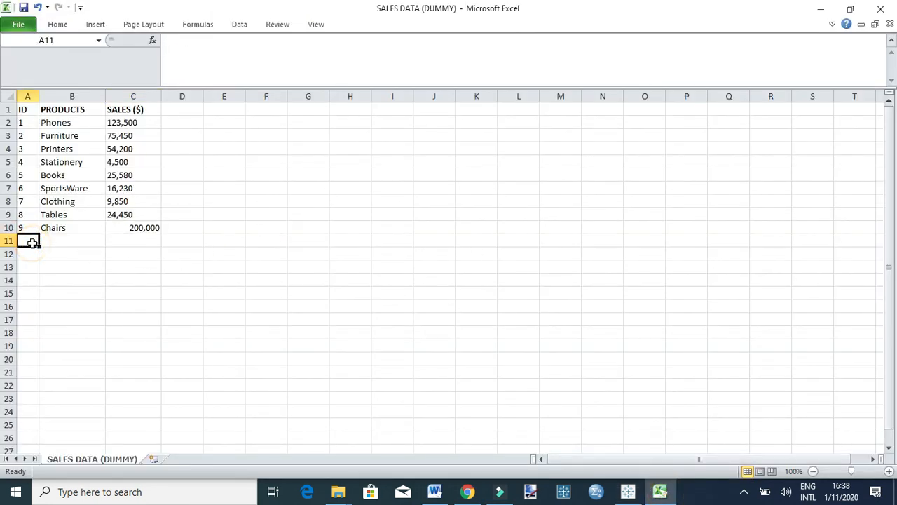
pyautogui.write('10')
pyautogui.press('Tab')
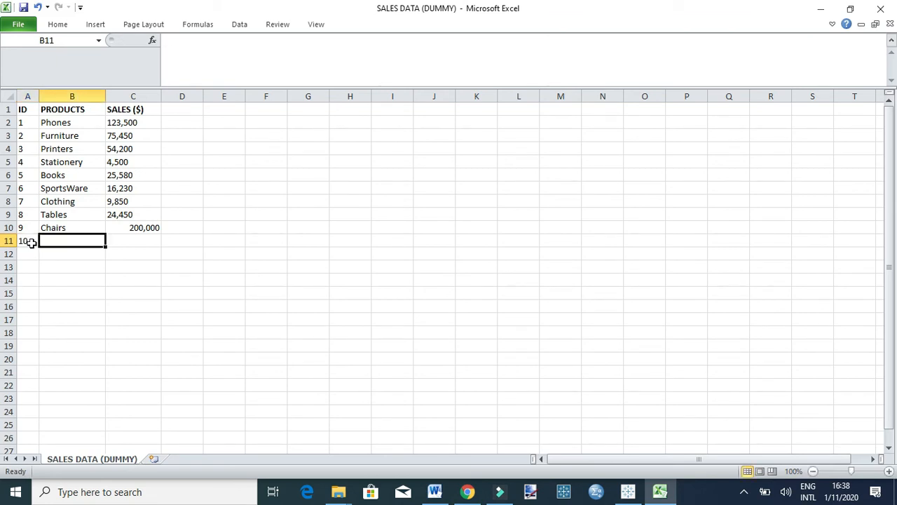
pyautogui.write('Electronics')
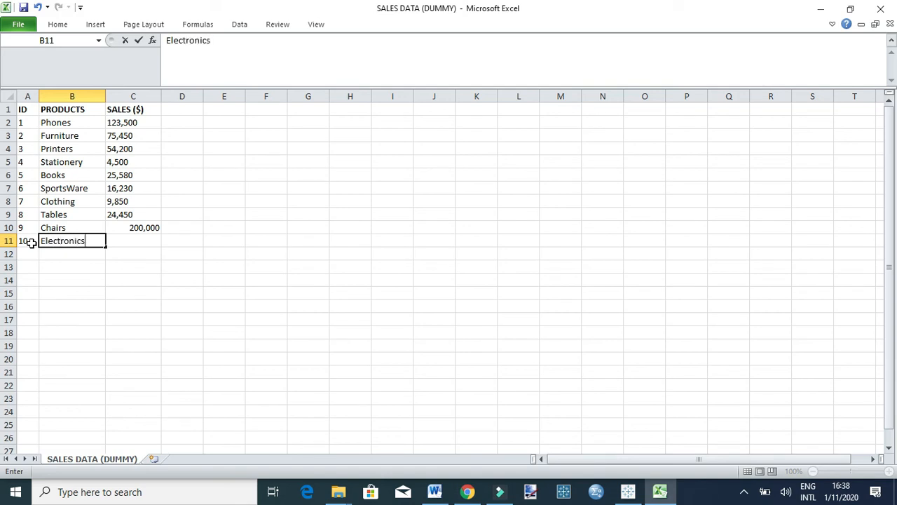
pyautogui.press('Tab')
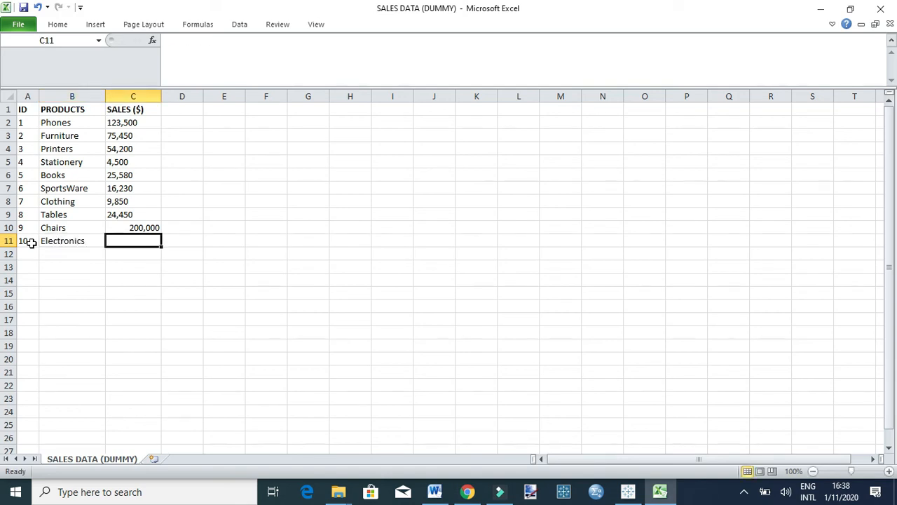
pyautogui.write('1,')
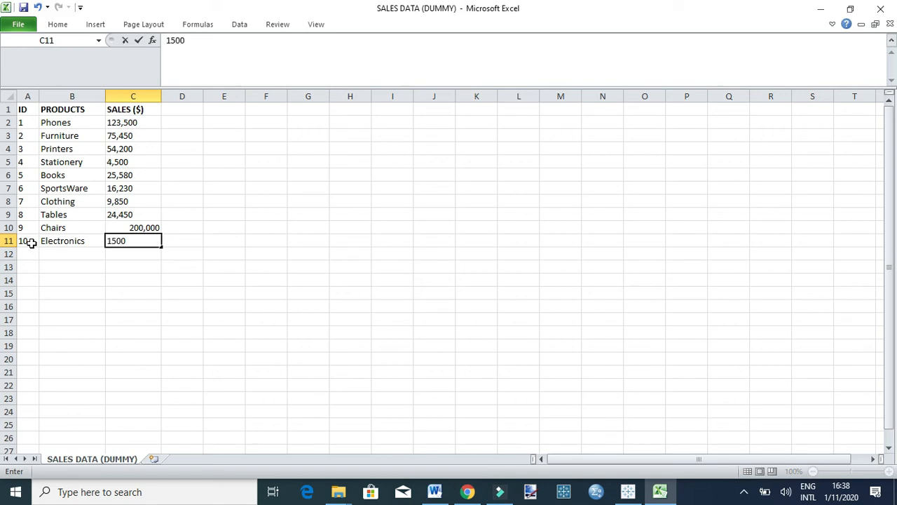
pyautogui.write('500')
pyautogui.click(23, 7)
pyautogui.click(394, 291)
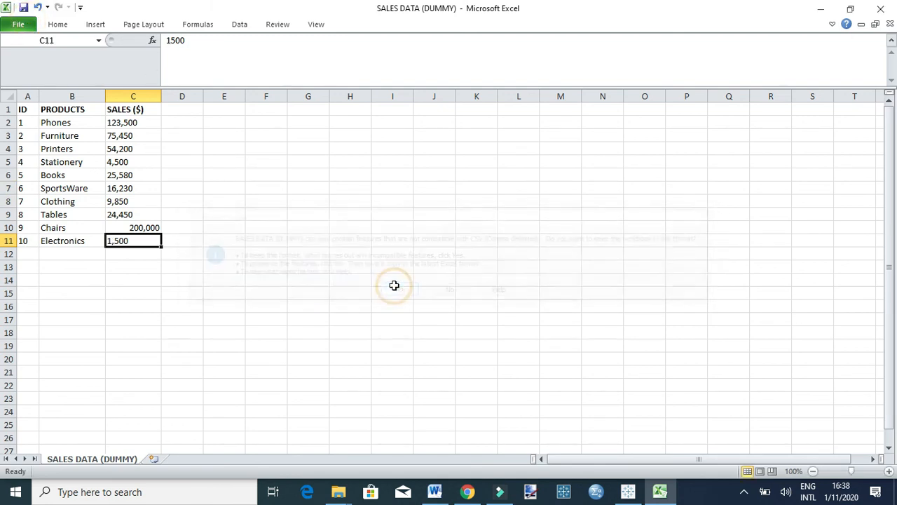
# Switch to Tableau and try to update the Sheet 2 chart by refreshing the SALES DATA (DUMMY) data source.
pyautogui.click(628, 492)
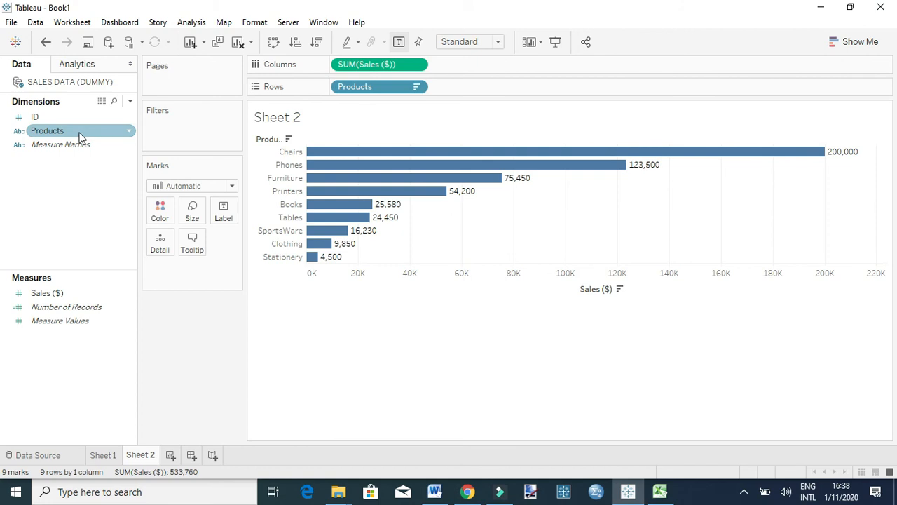
pyautogui.rightClick(41, 85)
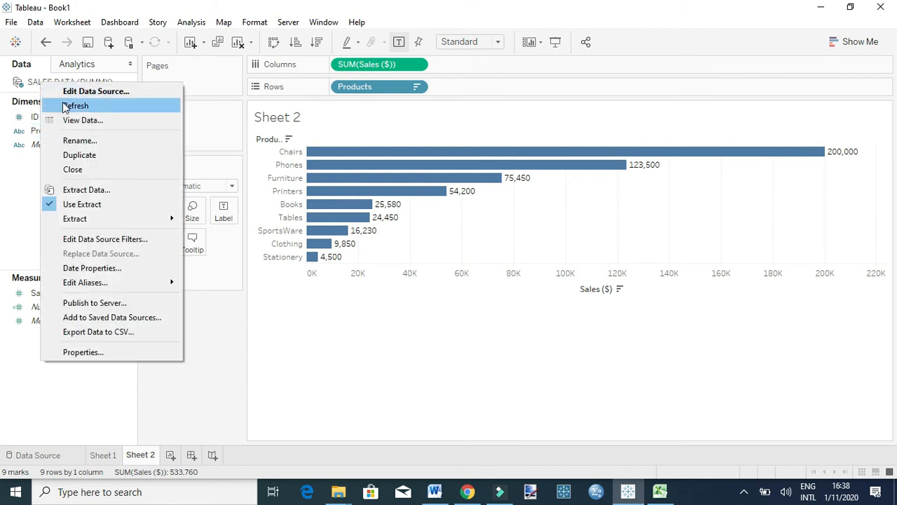
pyautogui.rightClick(29, 85)
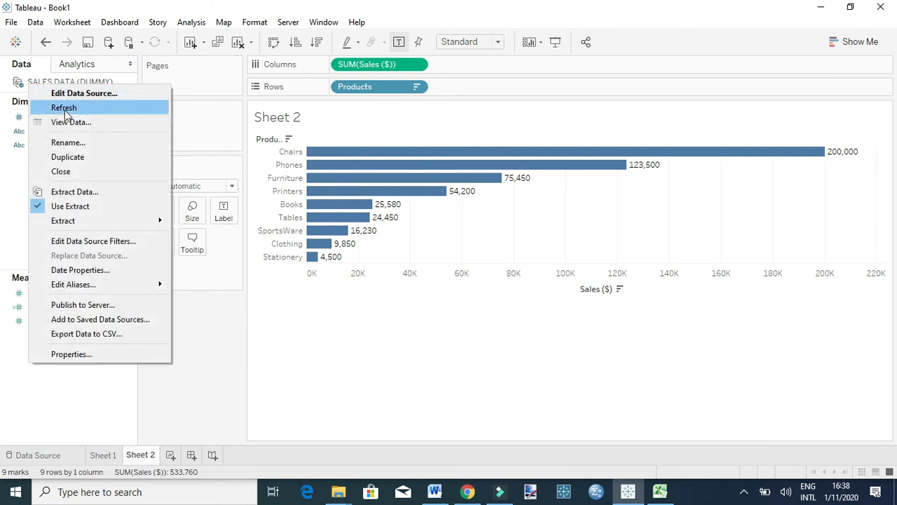
pyautogui.click(64, 109)
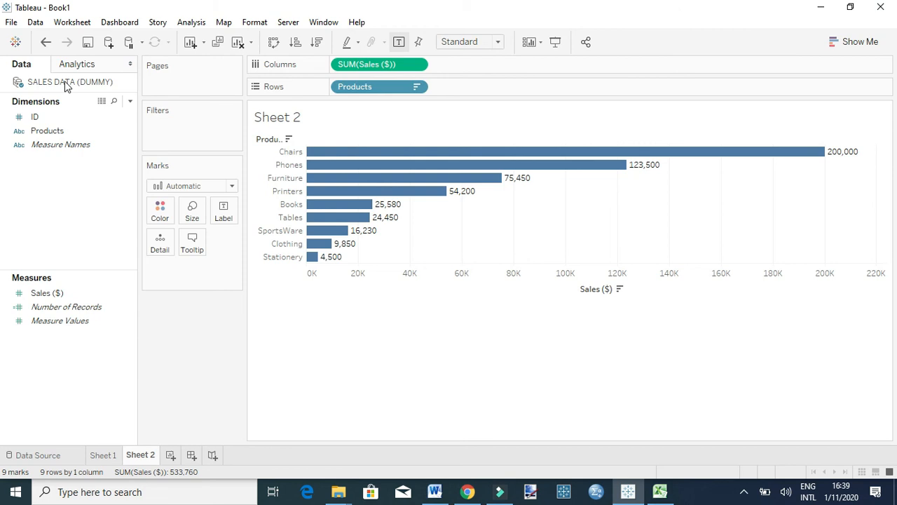
# Compare the sales rows in the Excel file with the product bars on Sheet 2 in Tableau.
pyautogui.click(659, 492)
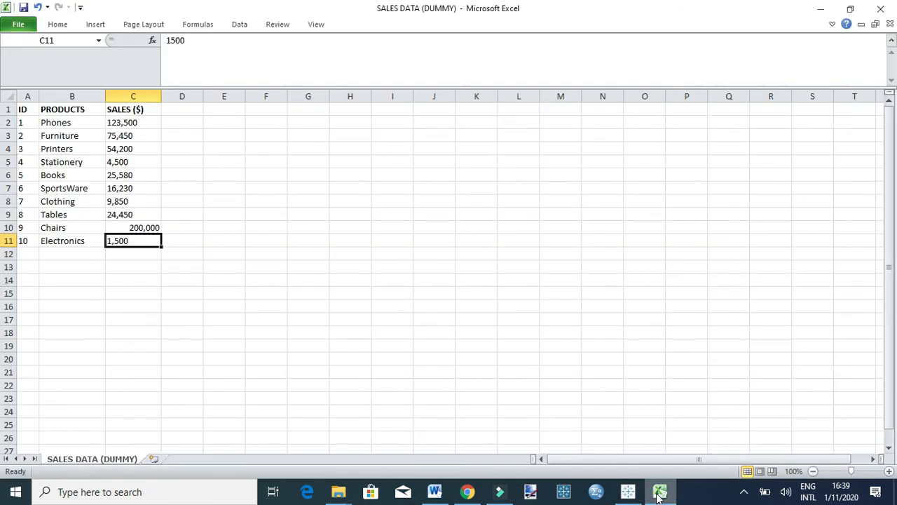
pyautogui.click(628, 492)
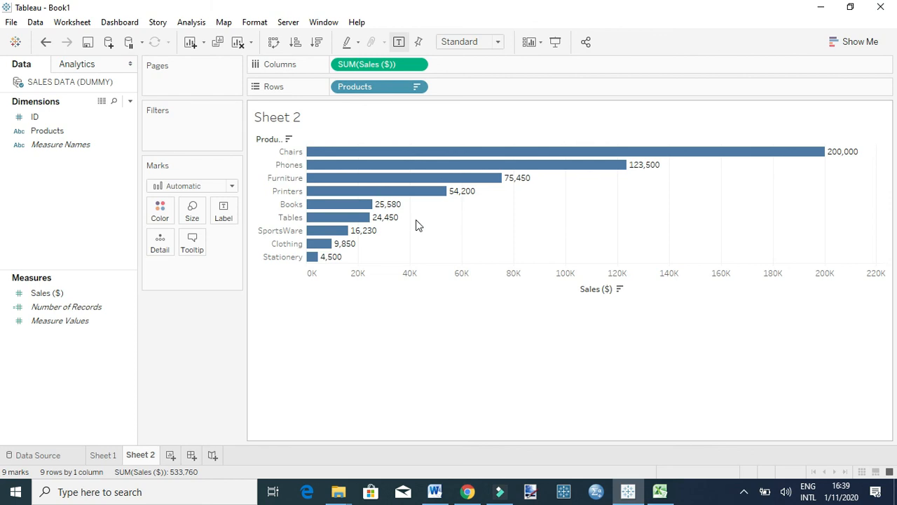
pyautogui.moveTo(322, 154)
pyautogui.moveTo(366, 181)
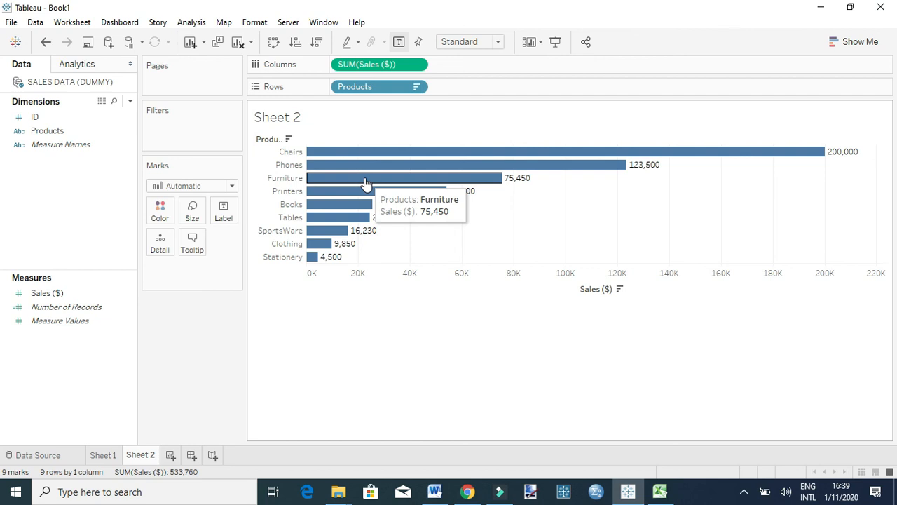
# Refresh the SALES DATA (DUMMY) extract, replacing its entire contents, and inspect the Electronics bar on Sheet 2.
pyautogui.rightClick(34, 85)
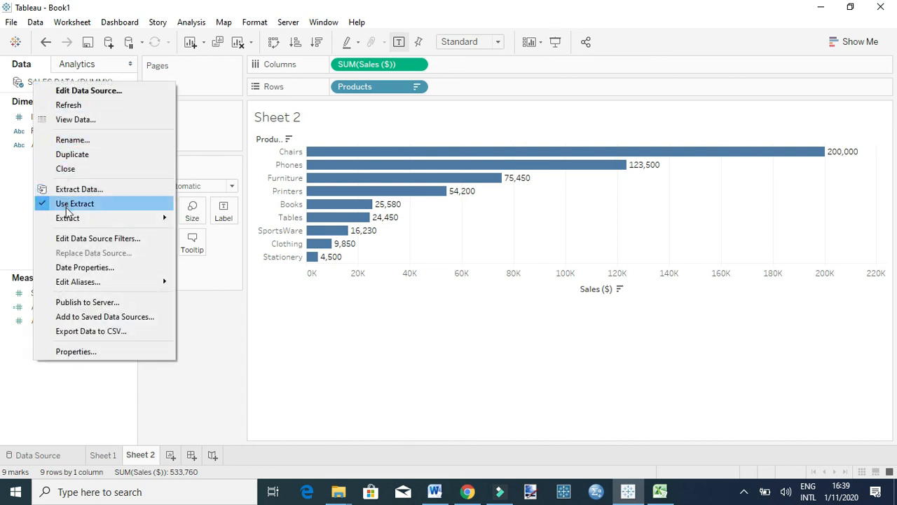
pyautogui.moveTo(71, 223)
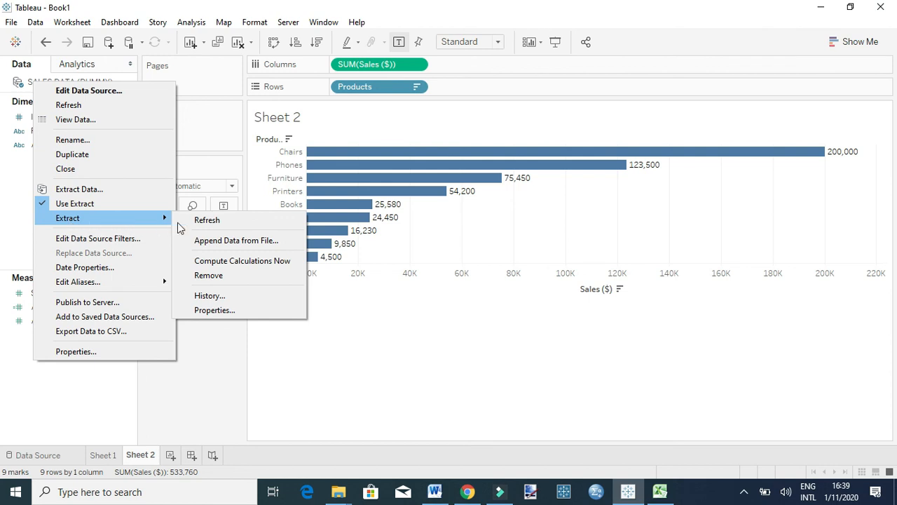
pyautogui.click(196, 222)
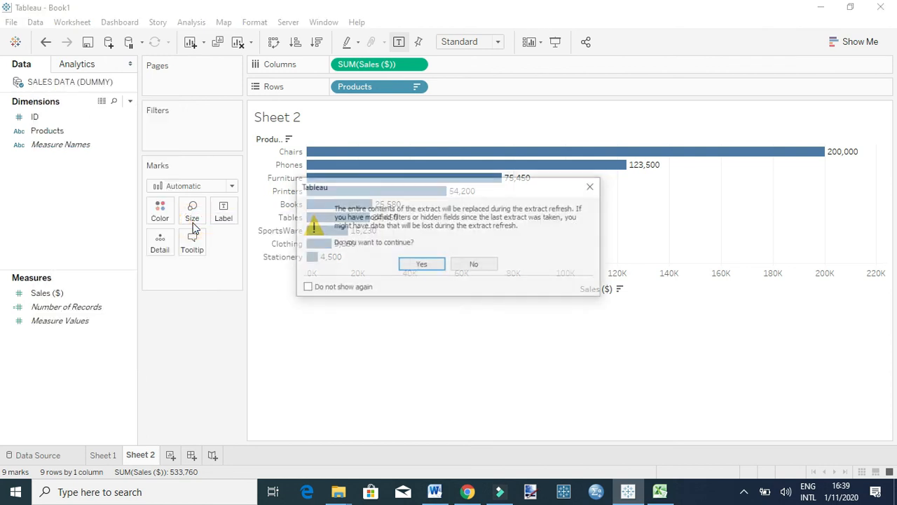
pyautogui.click(421, 265)
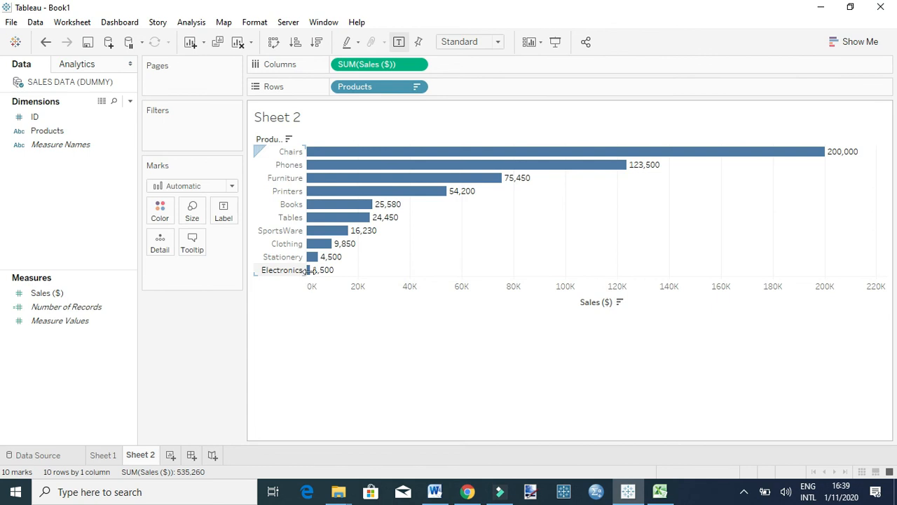
pyautogui.moveTo(312, 277)
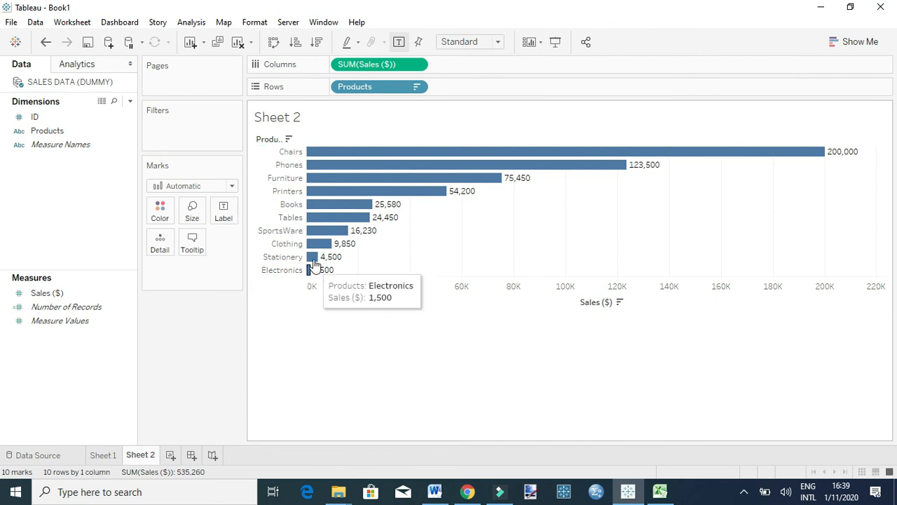